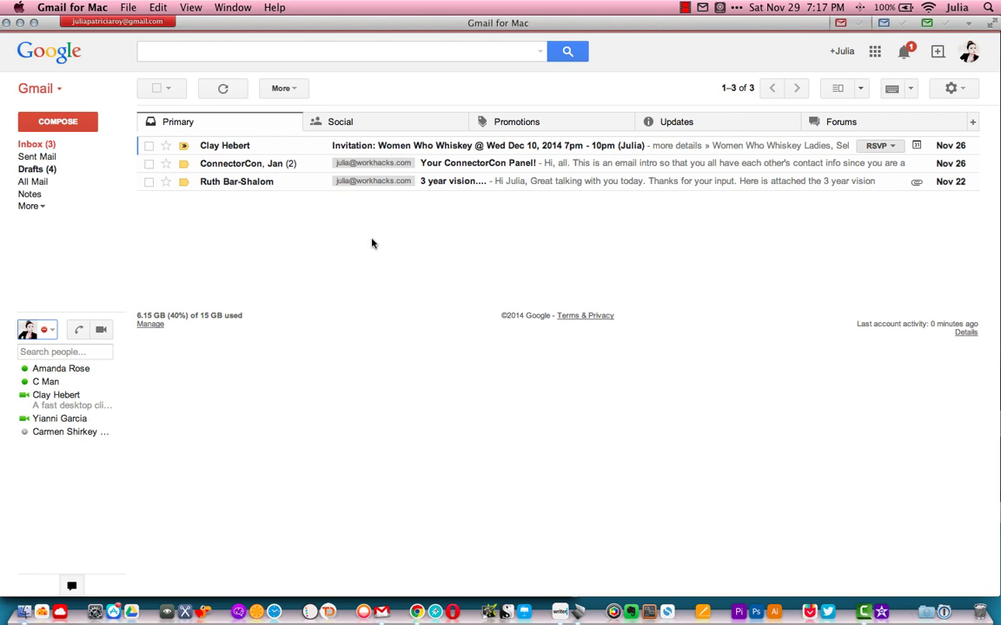
{"action": "left_click", "coordinate": [351, 128]}
{"action": "left_click", "coordinate": [266, 125]}
{"action": "left_click", "coordinate": [885, 26]}
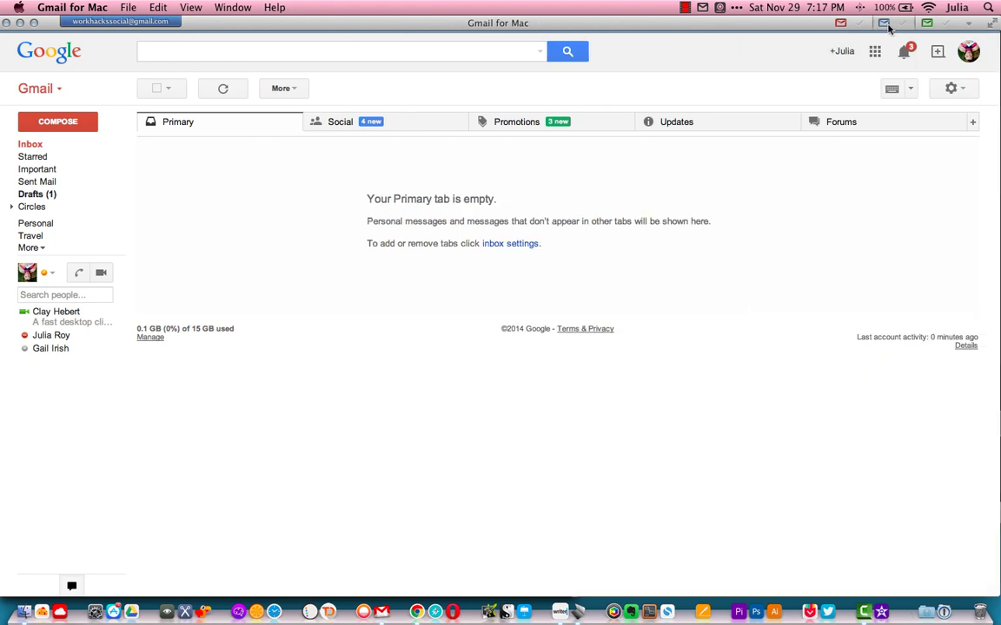
{"action": "left_click", "coordinate": [926, 25]}
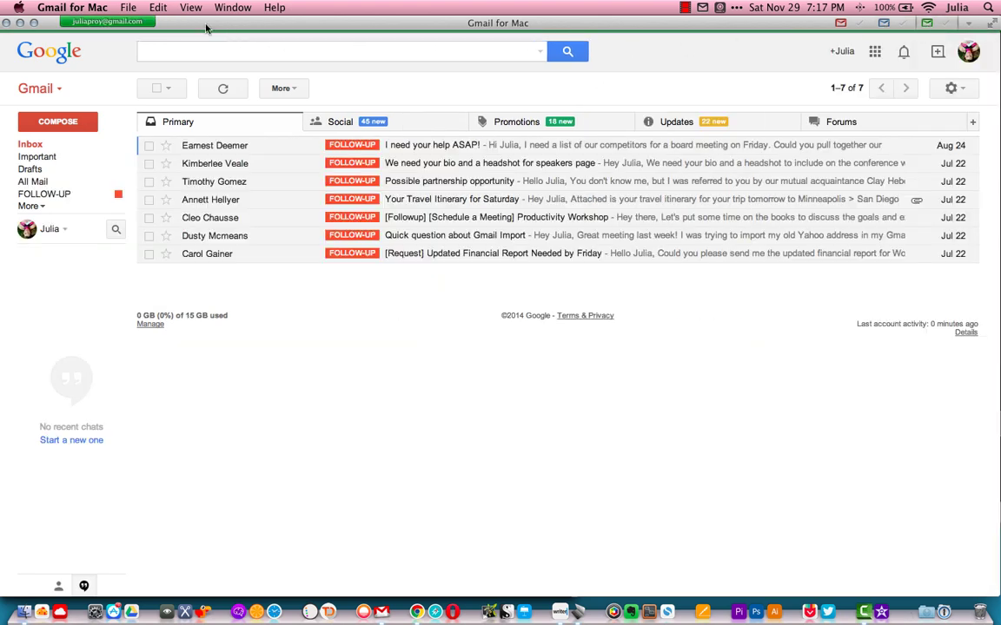
{"action": "left_click", "coordinate": [879, 26]}
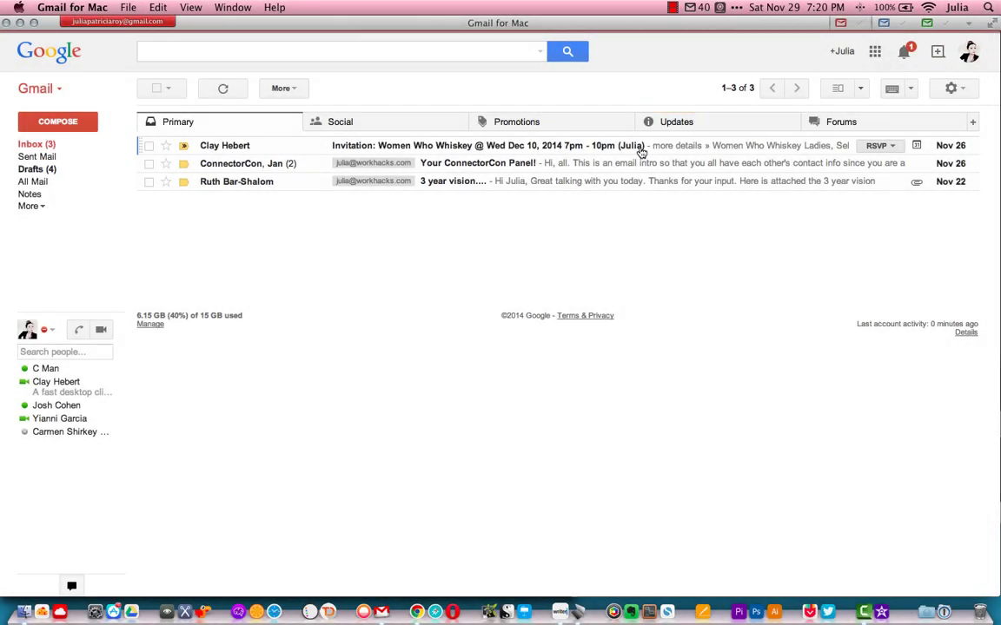
Step: Open the Women Who Whiskey invitation and view its full event details in Calendar
{"action": "left_click", "coordinate": [641, 152]}
{"action": "scroll", "coordinate": [348, 343], "scroll_direction": "down", "scroll_amount": 5}
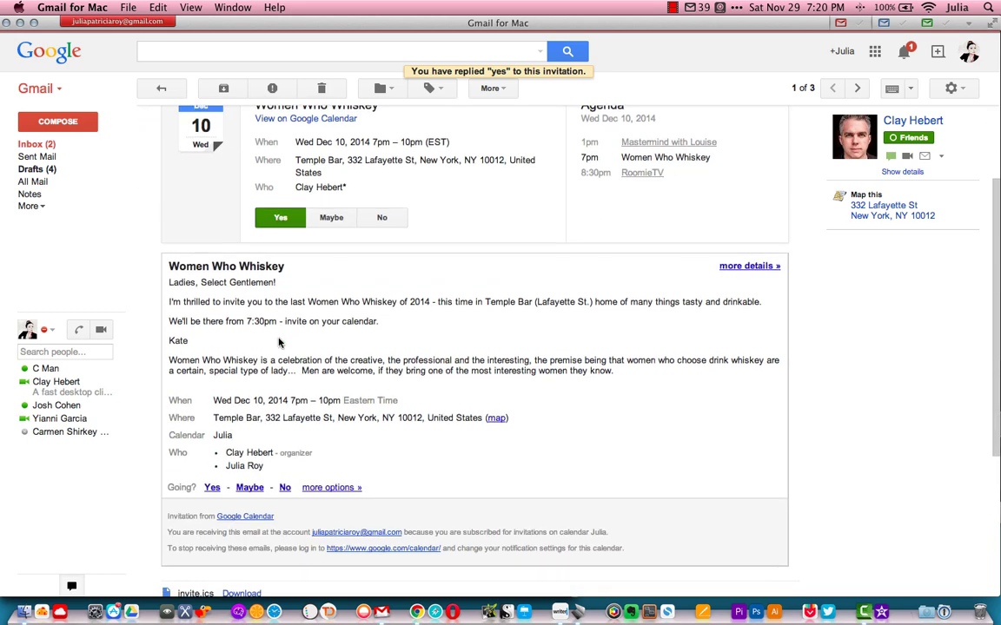
{"action": "left_click", "coordinate": [744, 269]}
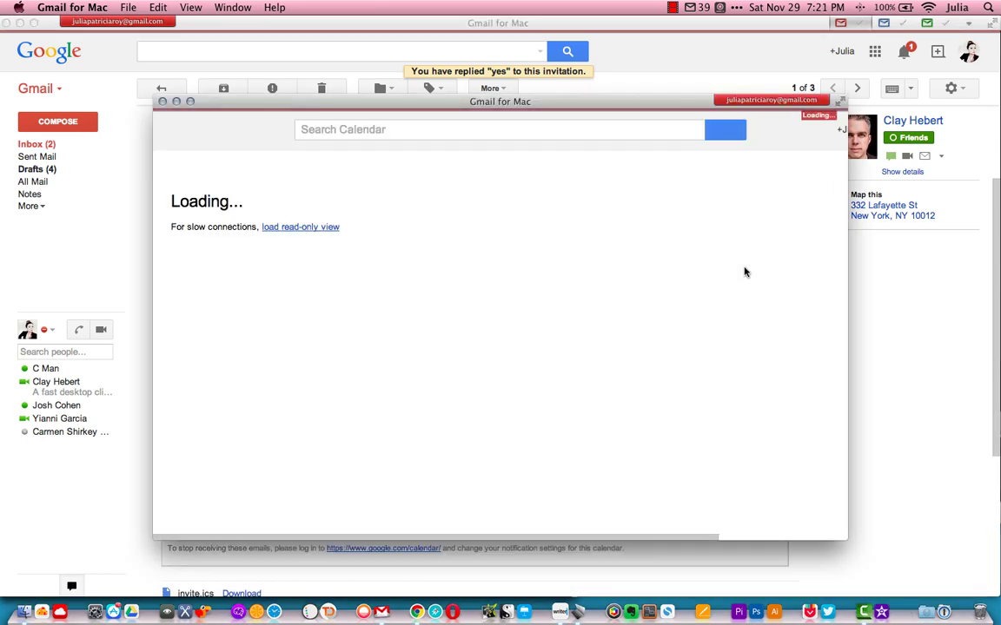
Step: Close the calendar event window and go back to the Primary inbox
{"action": "scroll", "coordinate": [621, 387], "scroll_direction": "down", "scroll_amount": 5}
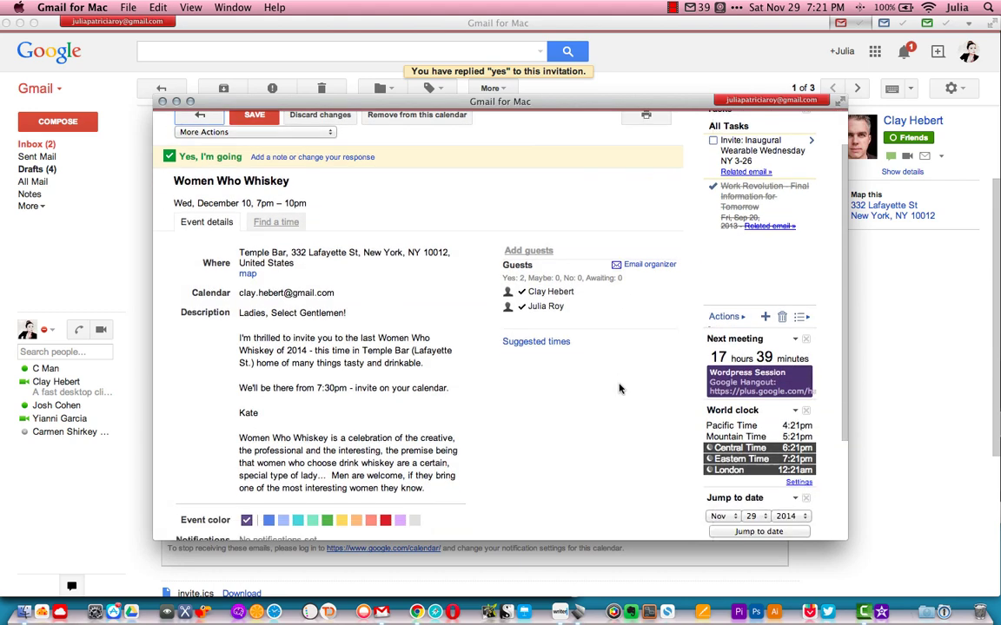
{"action": "scroll", "coordinate": [621, 386], "scroll_direction": "up", "scroll_amount": 5}
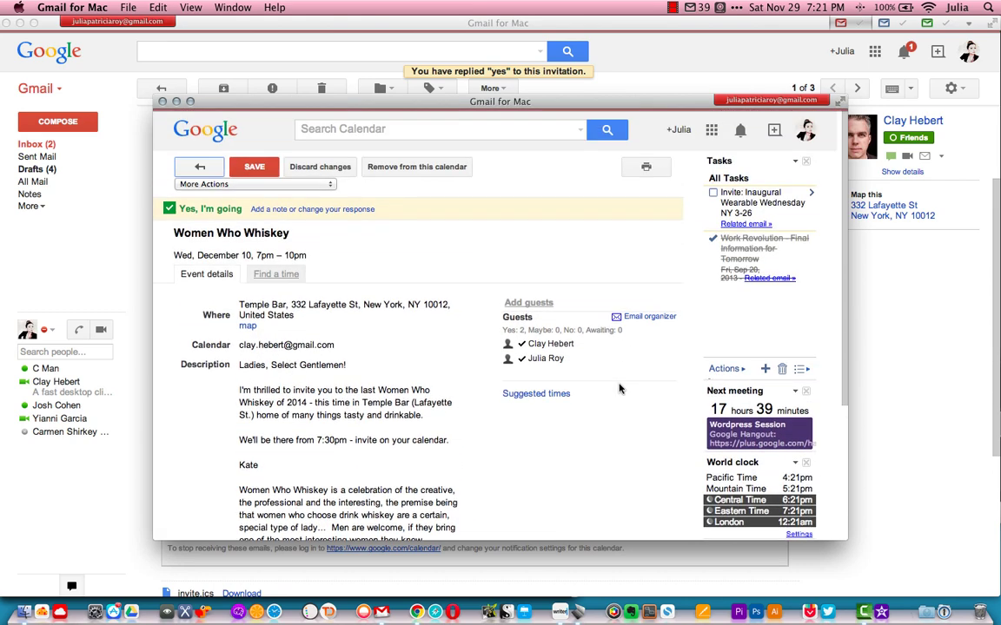
{"action": "left_click", "coordinate": [163, 102]}
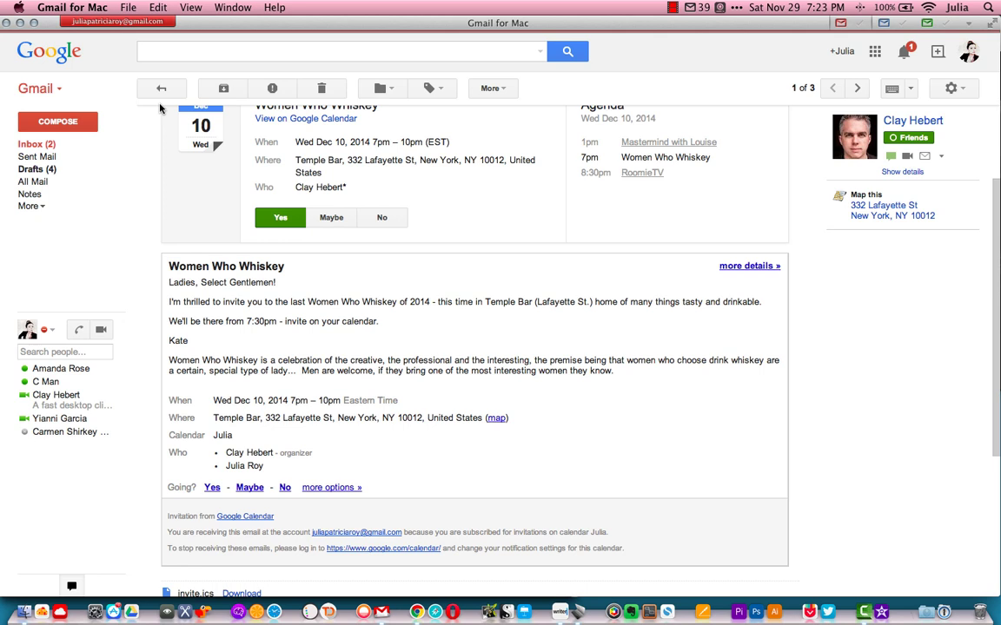
{"action": "left_click", "coordinate": [163, 90]}
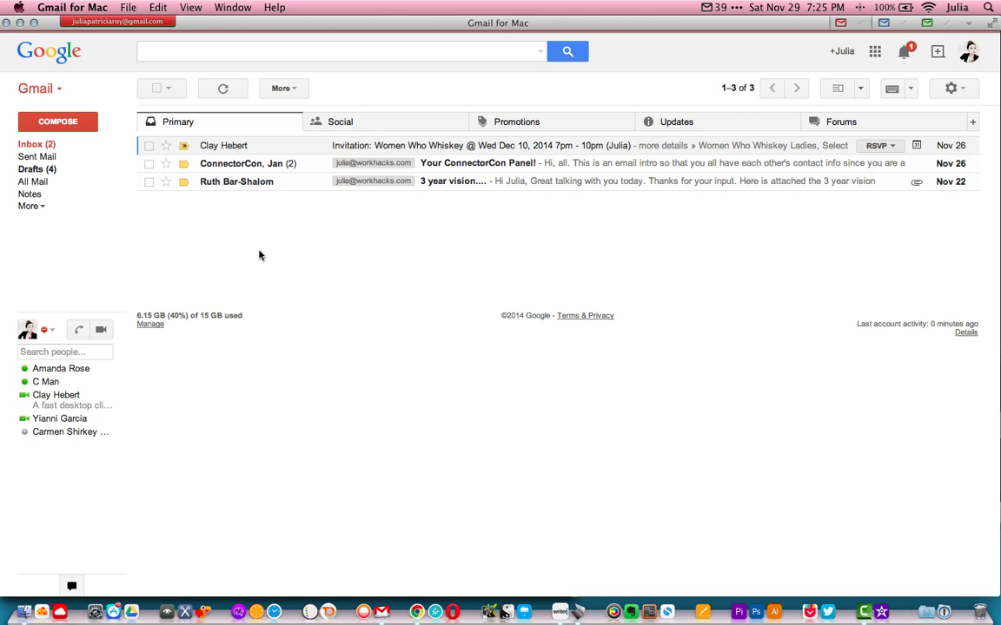
Step: Start a quick-compose message from the first account using the menu-bar envelope icon
{"action": "left_click", "coordinate": [717, 7]}
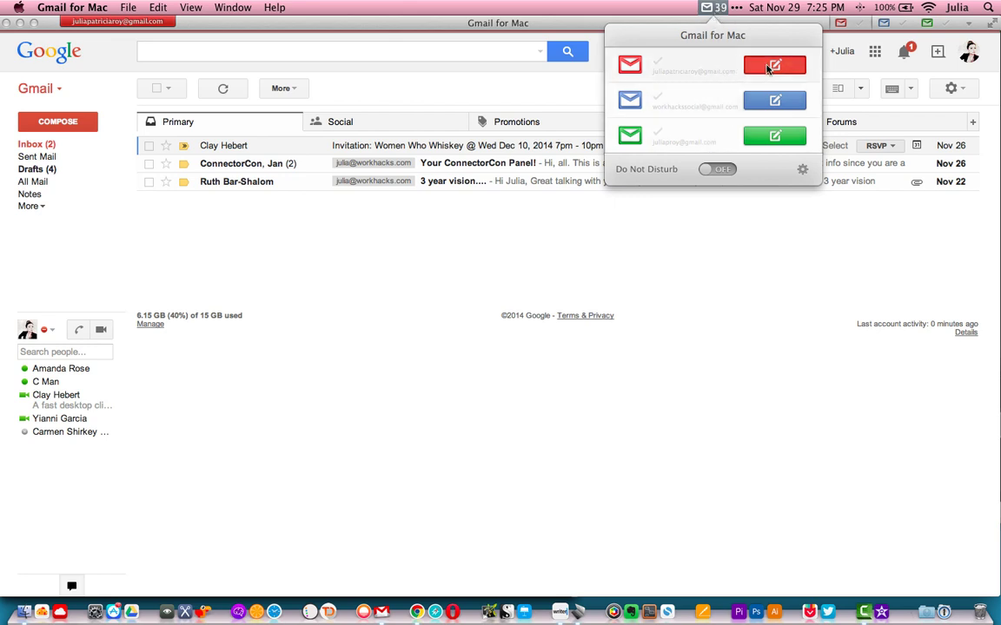
{"action": "left_click", "coordinate": [689, 61]}
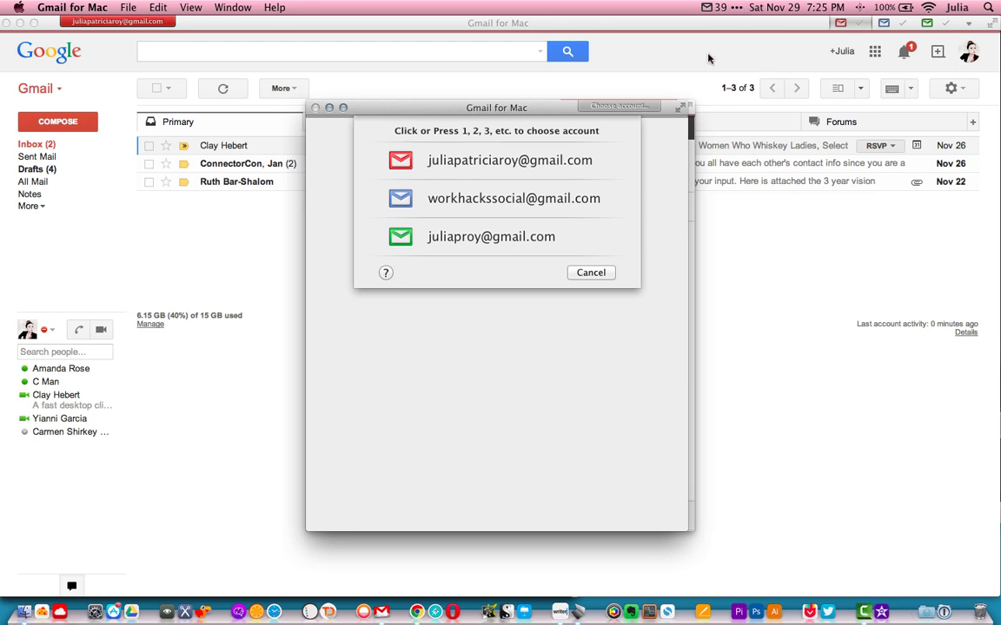
{"action": "left_click", "coordinate": [573, 160]}
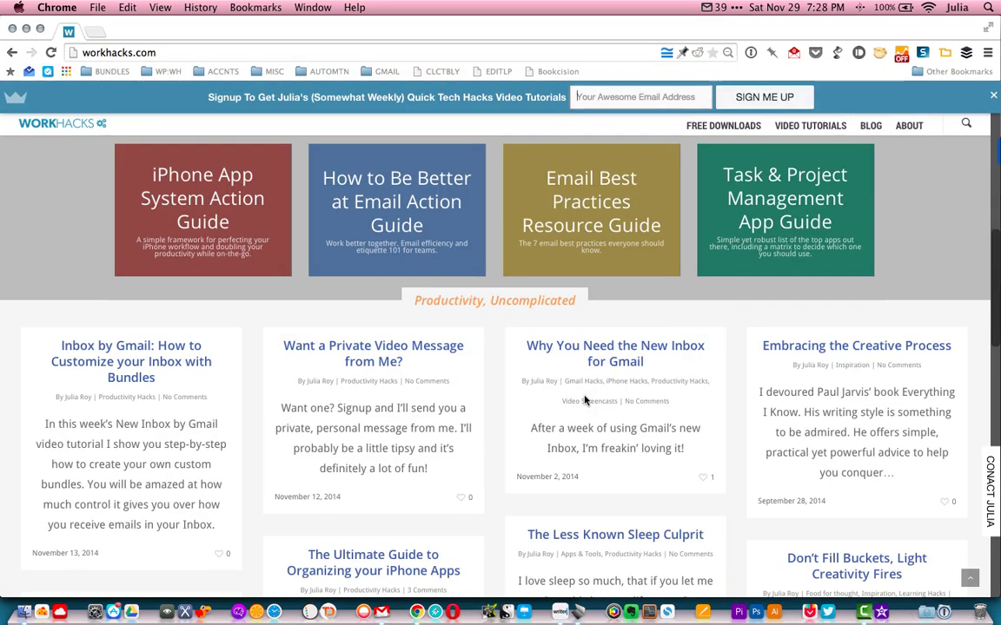
Step: Over Chrome, quick-compose a message from the first account to a contact with subject 'Link'
{"action": "scroll", "coordinate": [584, 399], "scroll_direction": "down", "scroll_amount": 3}
{"action": "scroll", "coordinate": [585, 401], "scroll_direction": "up", "scroll_amount": 4}
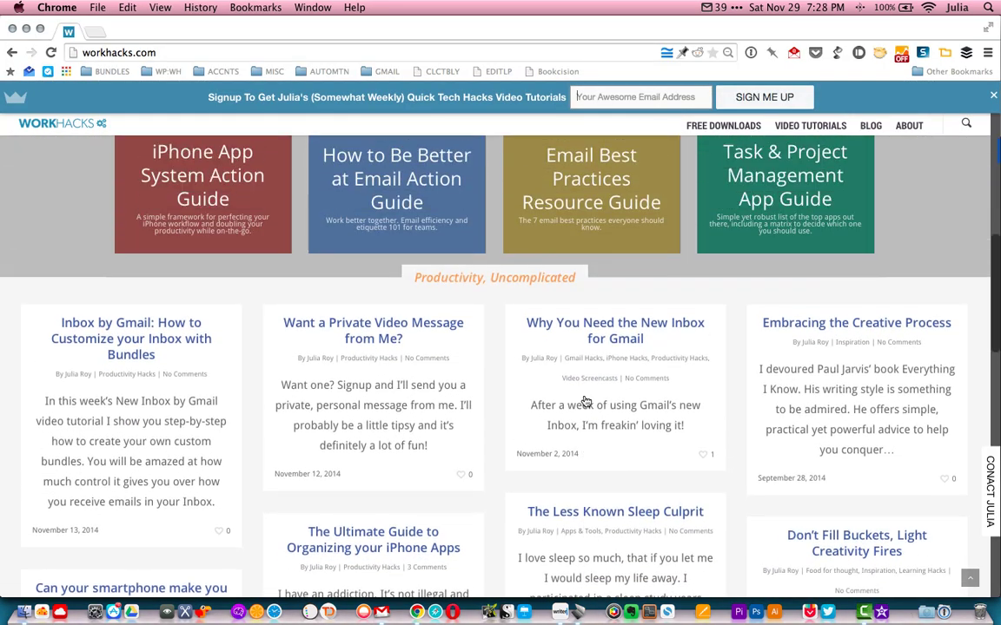
{"action": "key", "text": "super+shift+g"}
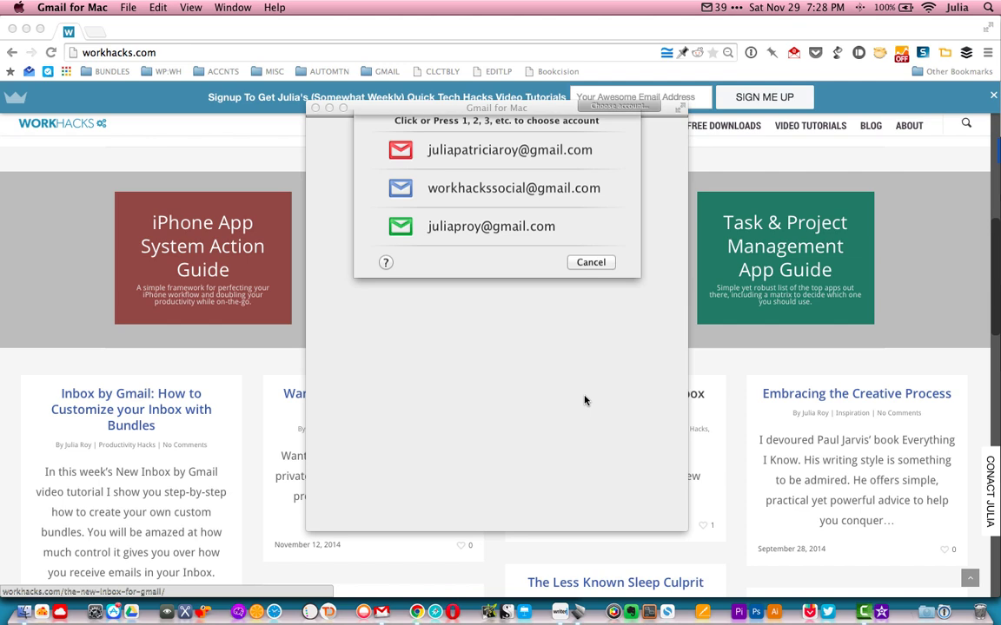
{"action": "left_click", "coordinate": [549, 161]}
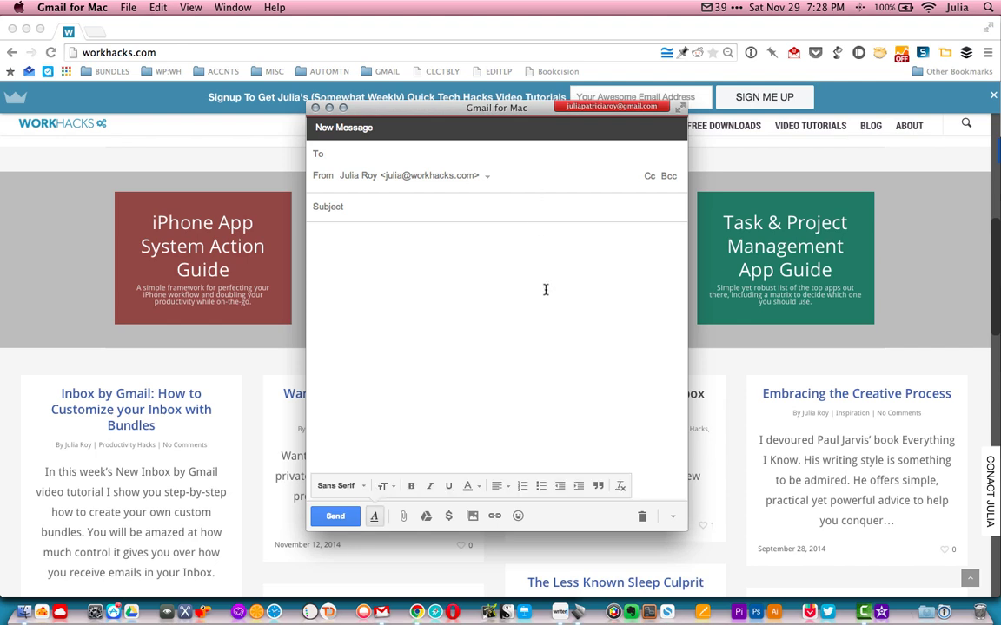
{"action": "type", "text": "clay"}
{"action": "key", "text": "Return"}
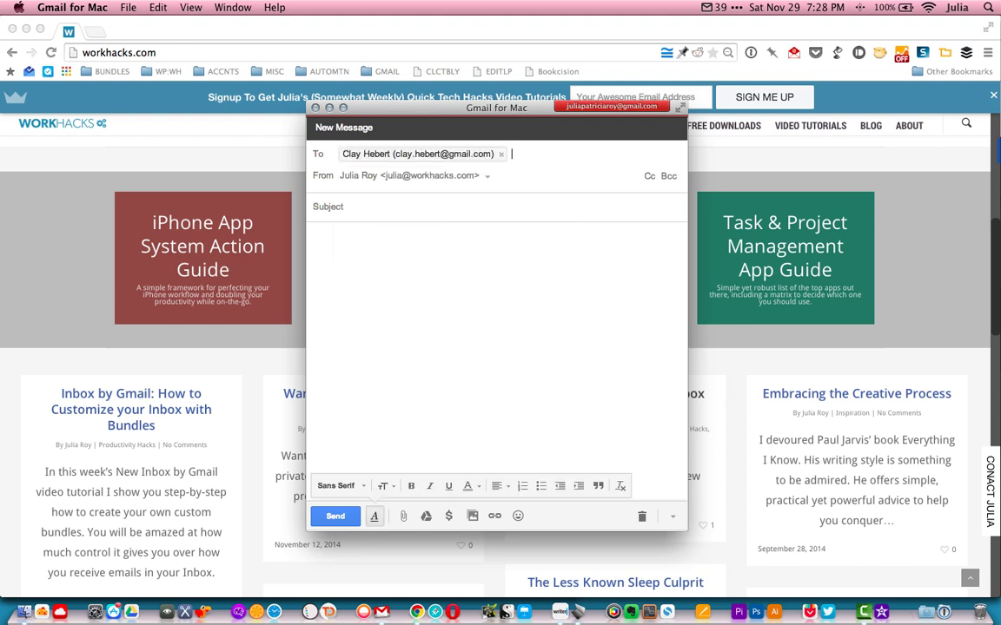
{"action": "key", "text": "Tab"}
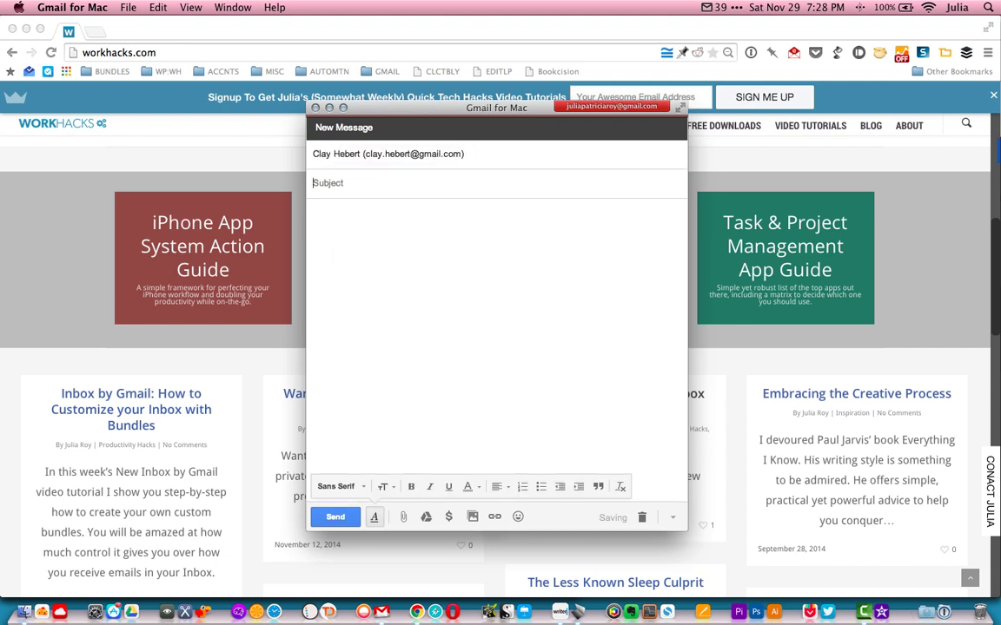
{"action": "type", "text": "Link"}
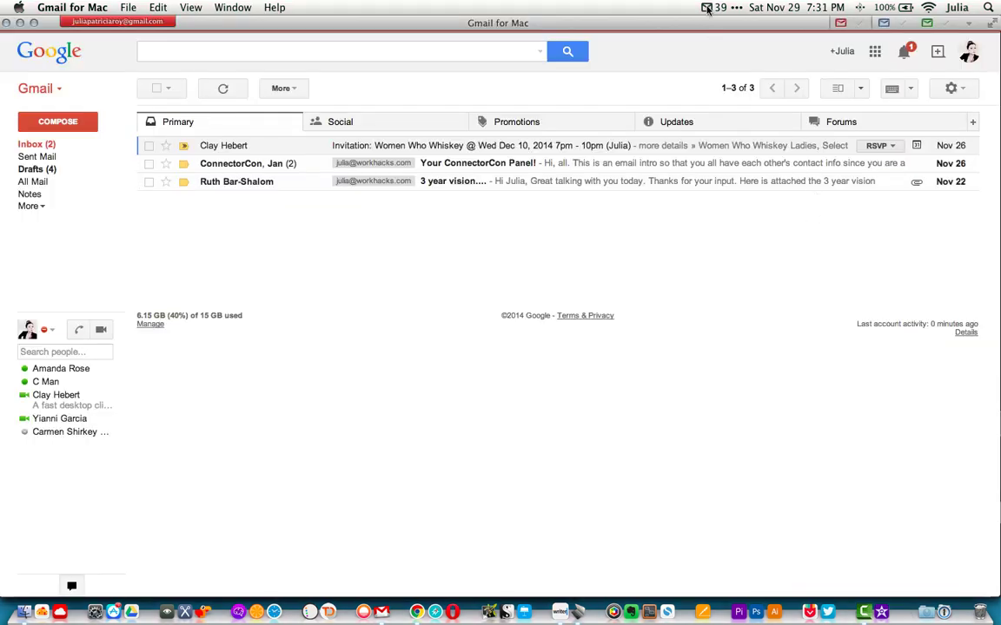
Step: Turn on Do Not Disturb for notifications from the menu-bar account list
{"action": "left_click", "coordinate": [707, 8]}
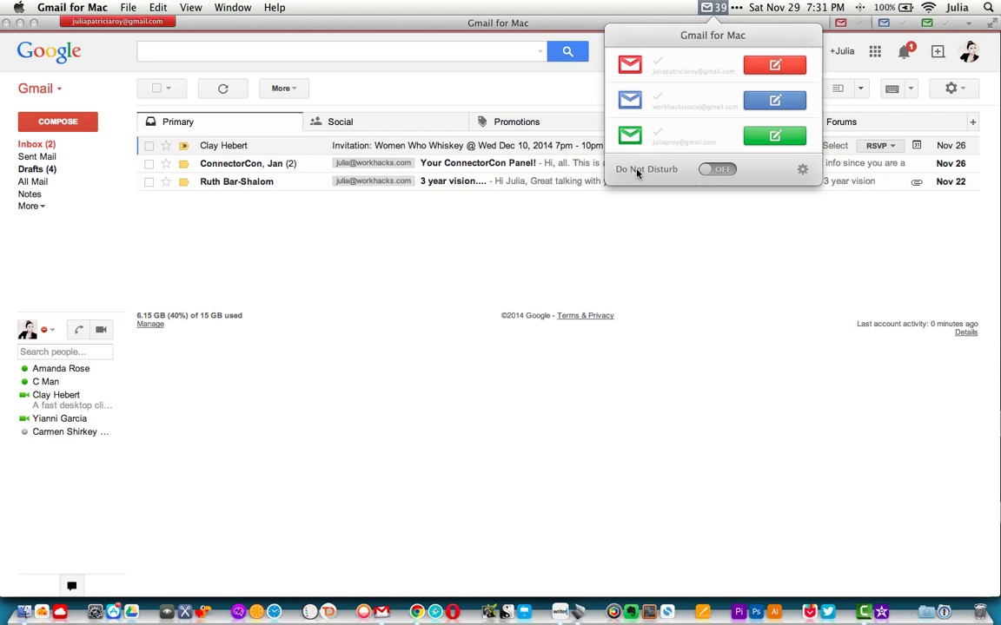
{"action": "left_click", "coordinate": [720, 169]}
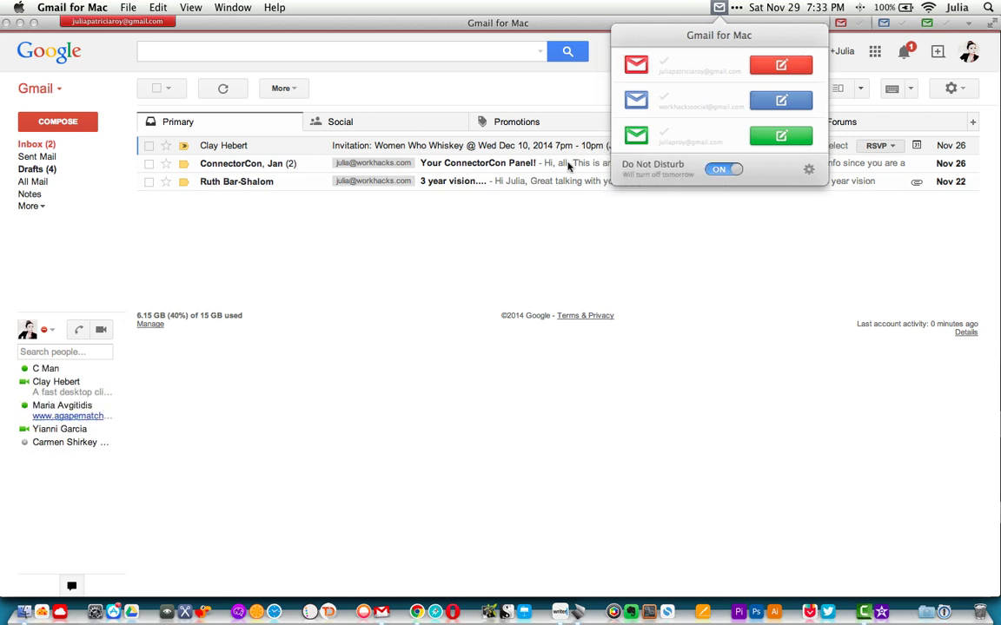
{"action": "left_click", "coordinate": [107, 6]}
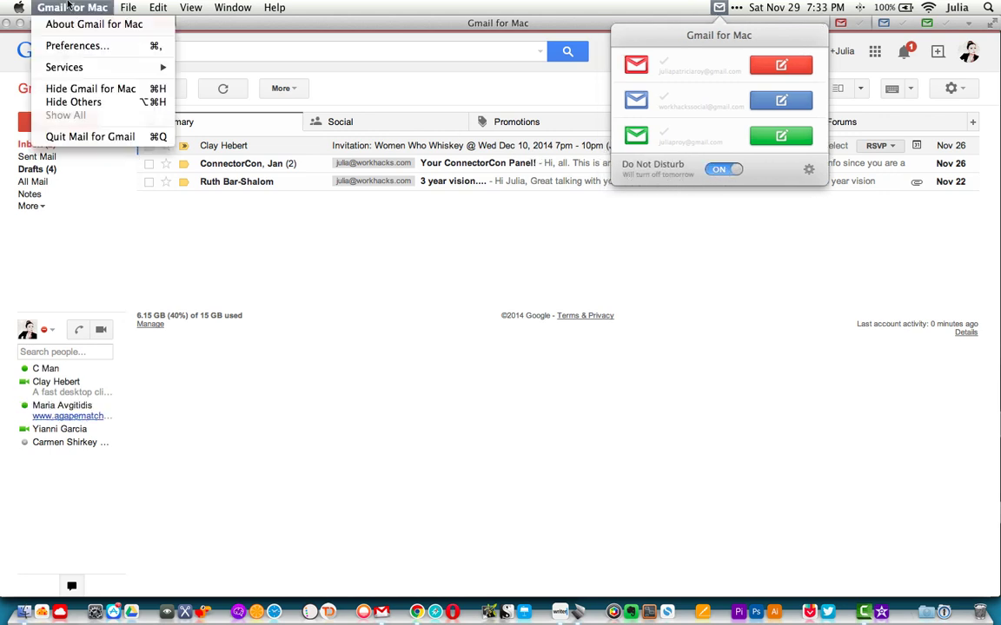
{"action": "left_click", "coordinate": [90, 44]}
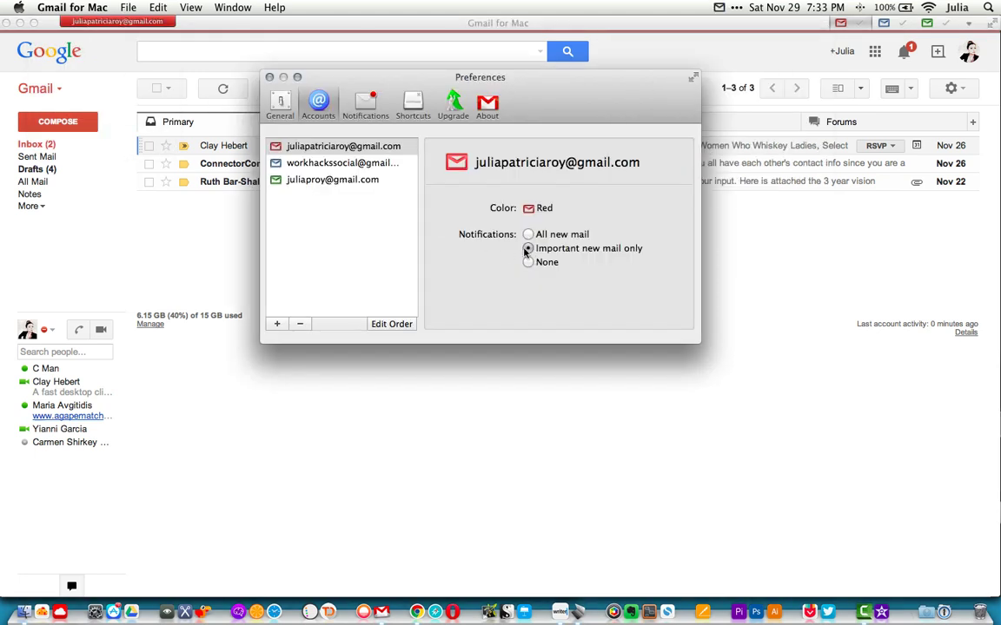
Step: Review the blue, green and red accounts' settings in Preferences, then close it
{"action": "left_click", "coordinate": [382, 163]}
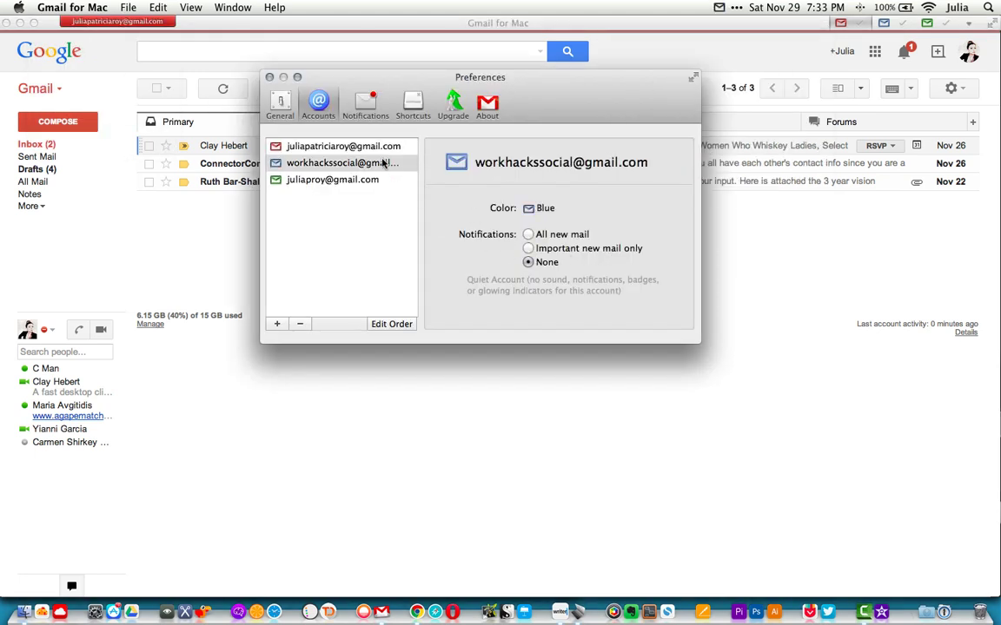
{"action": "left_click", "coordinate": [375, 180]}
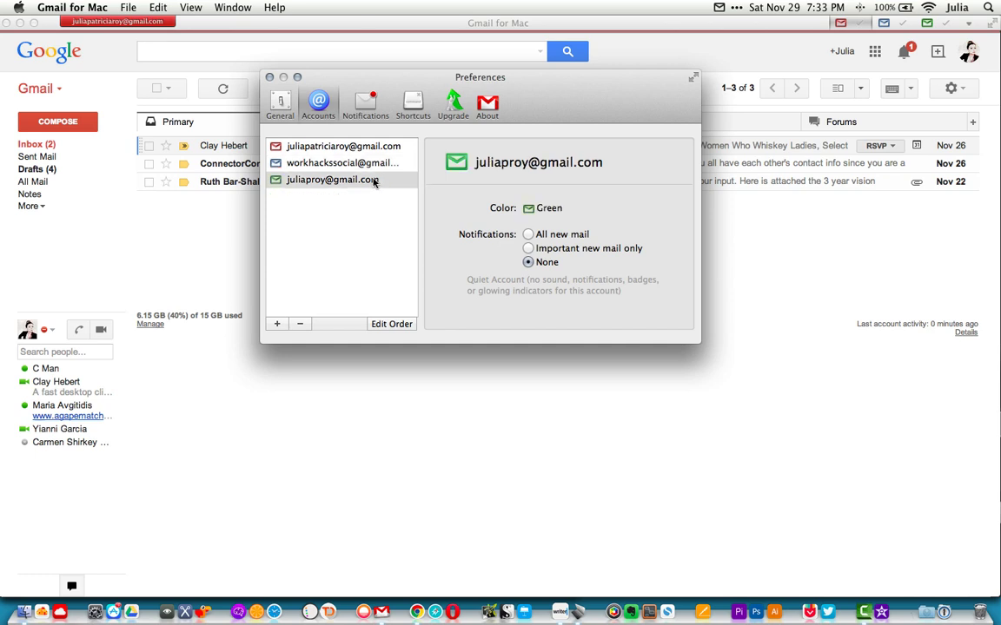
{"action": "left_click", "coordinate": [375, 148]}
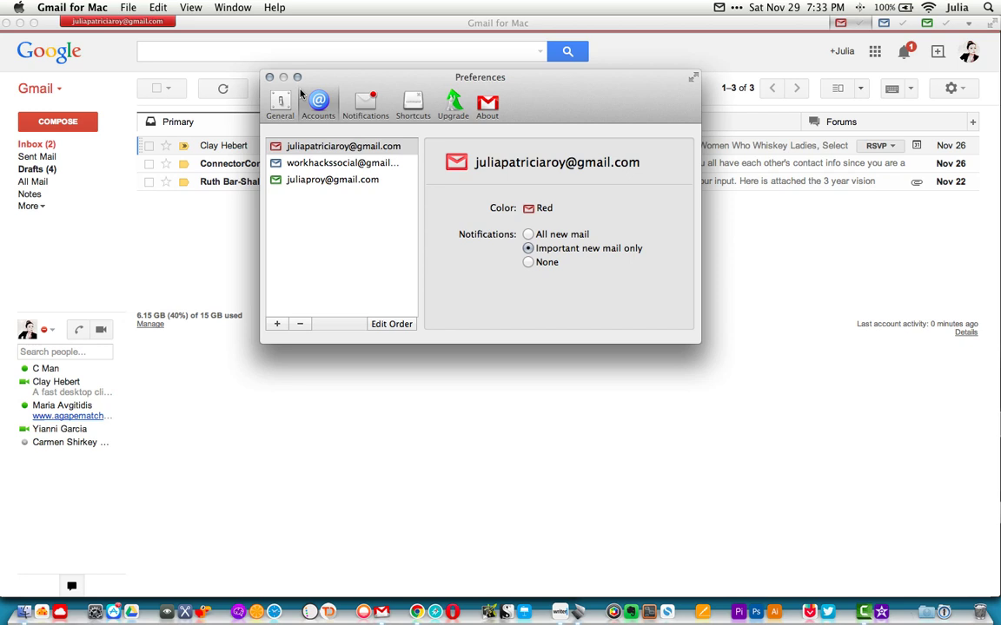
{"action": "left_click", "coordinate": [269, 77]}
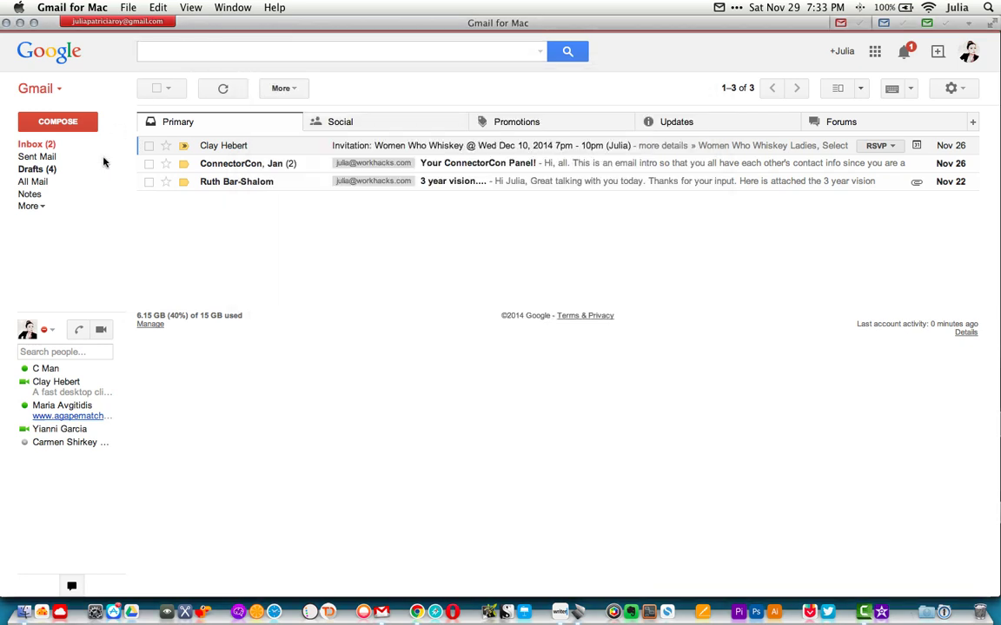
{"action": "left_click", "coordinate": [42, 210]}
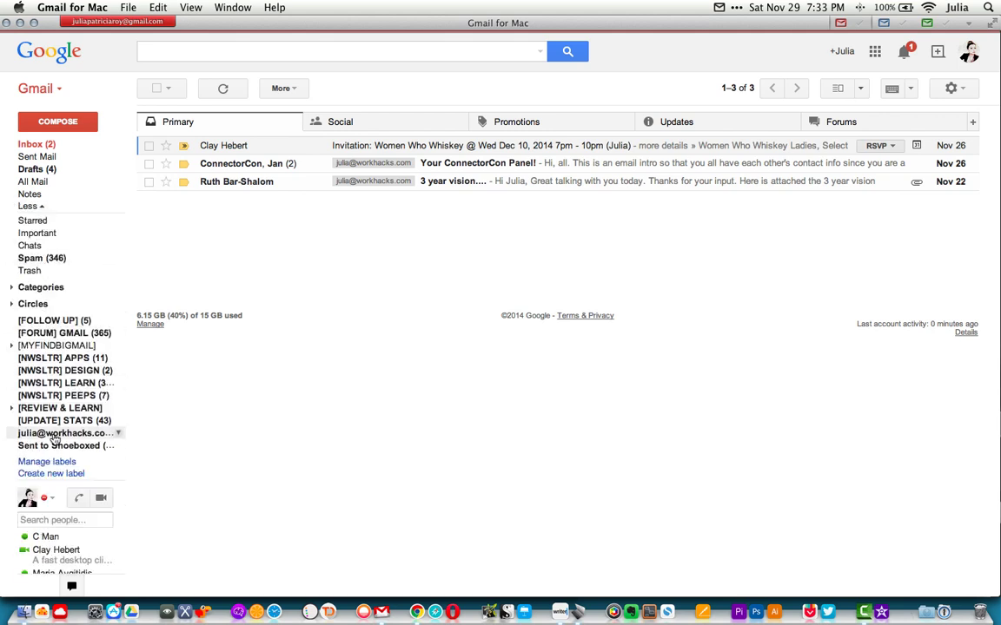
{"action": "left_click", "coordinate": [35, 206]}
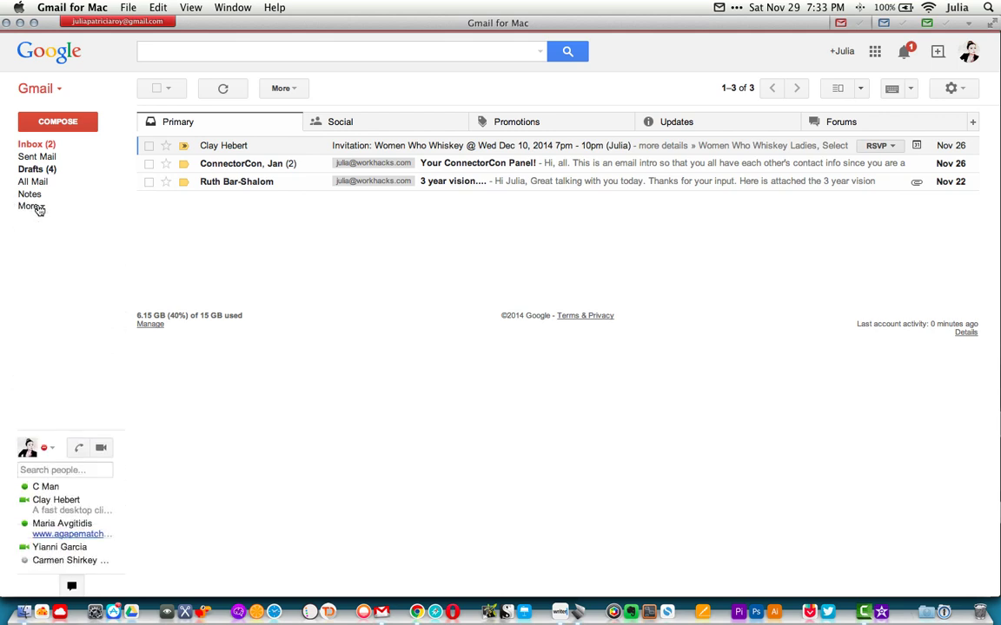
{"action": "left_click", "coordinate": [180, 50]}
{"action": "type", "text": "clay h"}
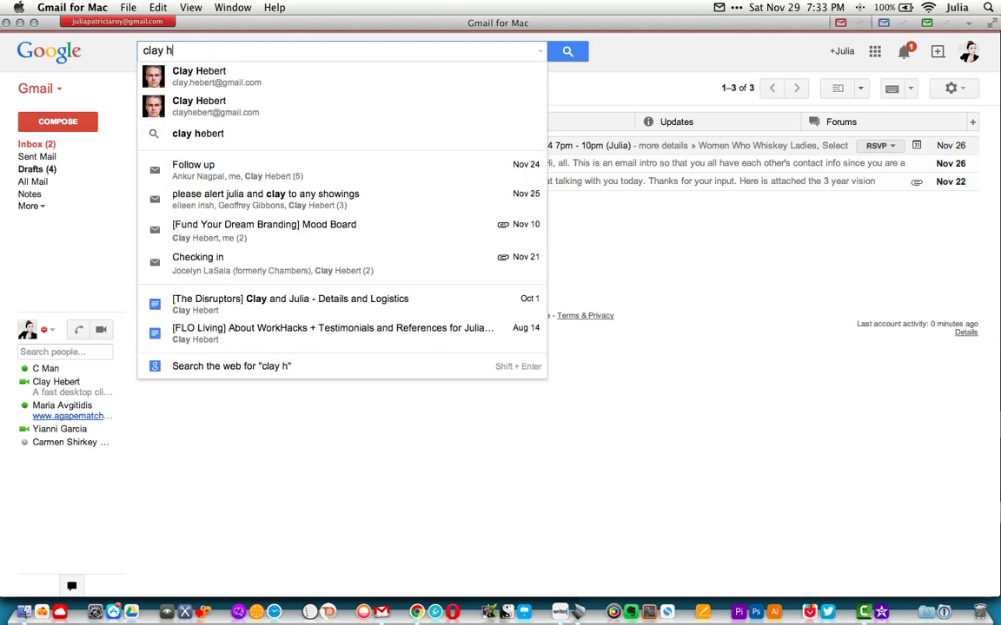
{"action": "key", "text": "Down"}
{"action": "key", "text": "Return"}
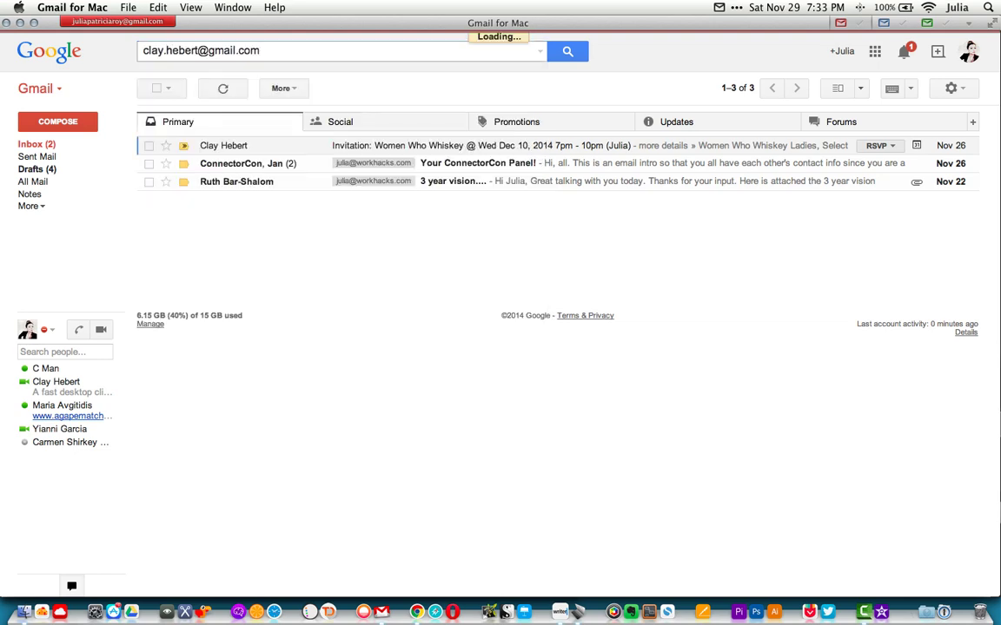
{"action": "scroll", "coordinate": [416, 252], "scroll_direction": "down", "scroll_amount": 5}
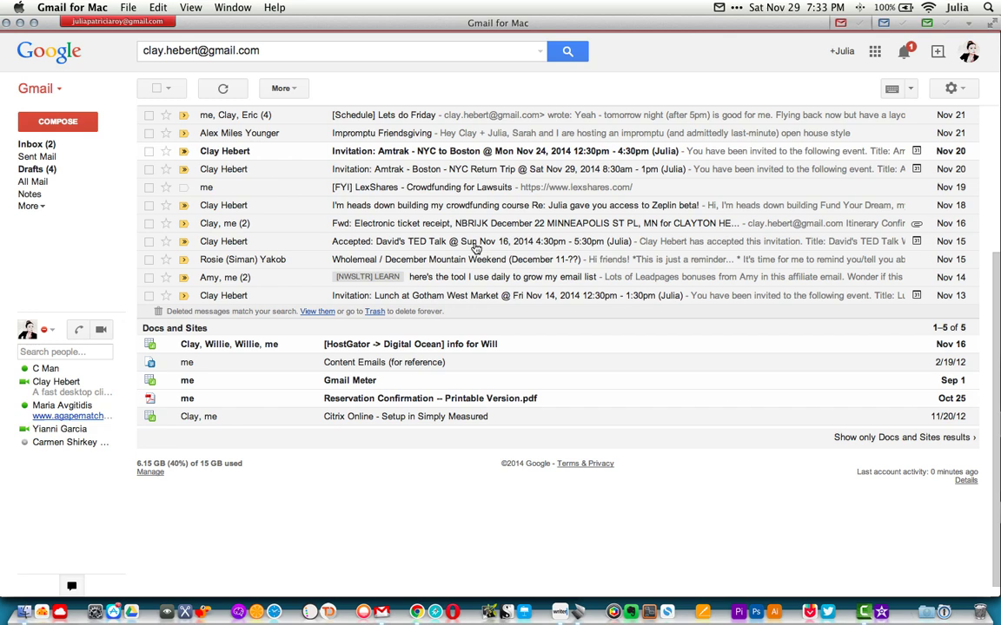
{"action": "scroll", "coordinate": [420, 252], "scroll_direction": "up", "scroll_amount": 5}
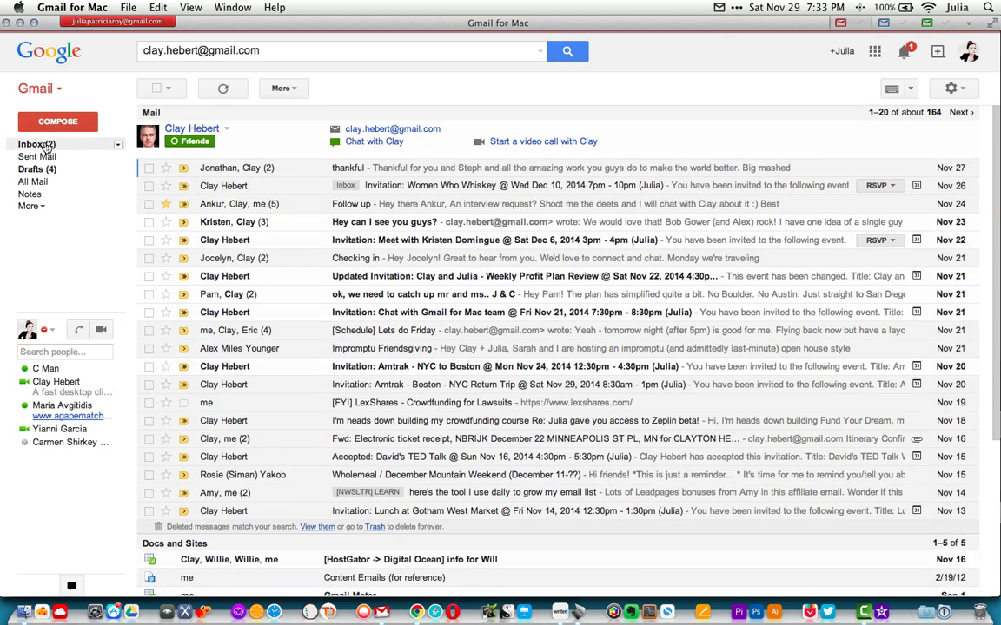
{"action": "left_click", "coordinate": [48, 146]}
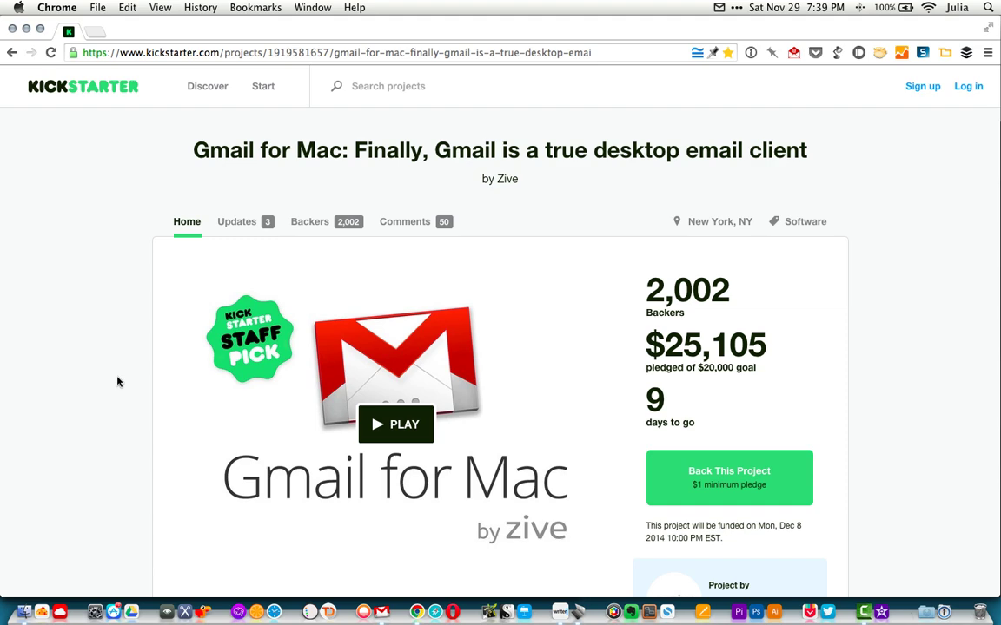
{"action": "scroll", "coordinate": [118, 382], "scroll_direction": "down", "scroll_amount": 4}
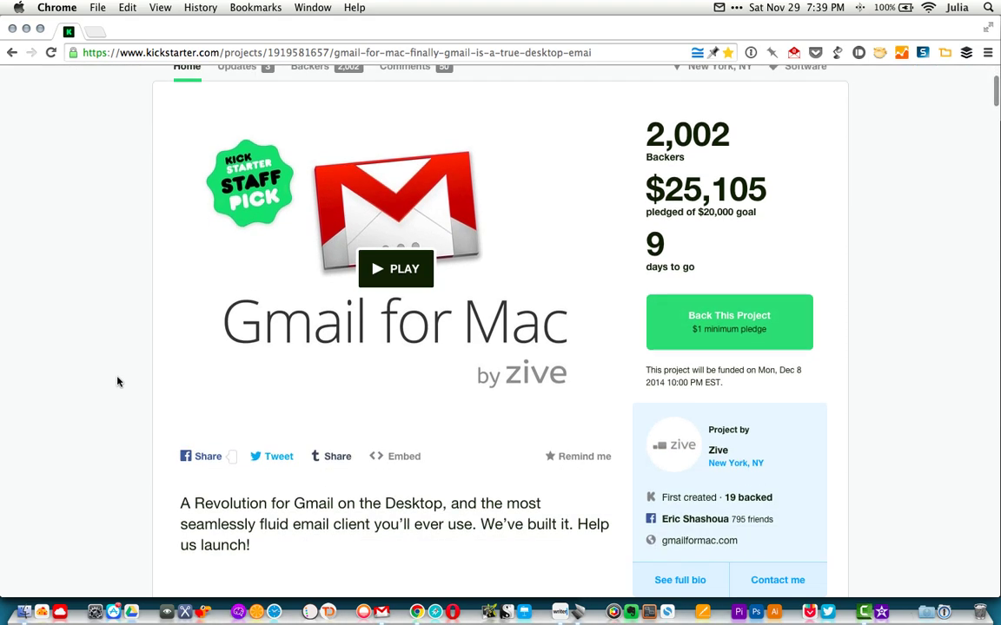
{"action": "scroll", "coordinate": [118, 382], "scroll_direction": "down", "scroll_amount": 1}
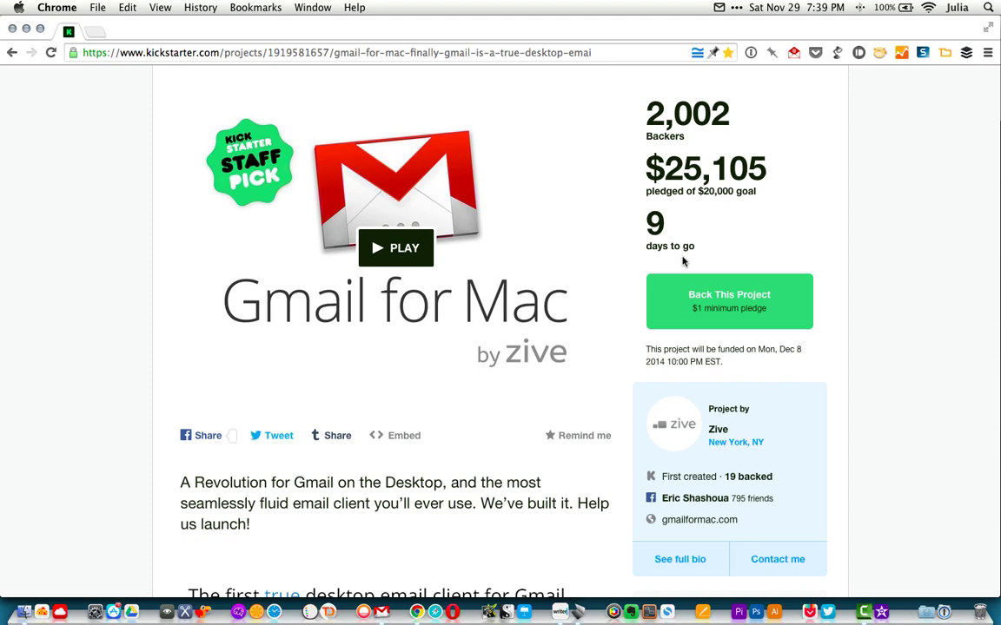
{"action": "scroll", "coordinate": [683, 261], "scroll_direction": "down", "scroll_amount": 5}
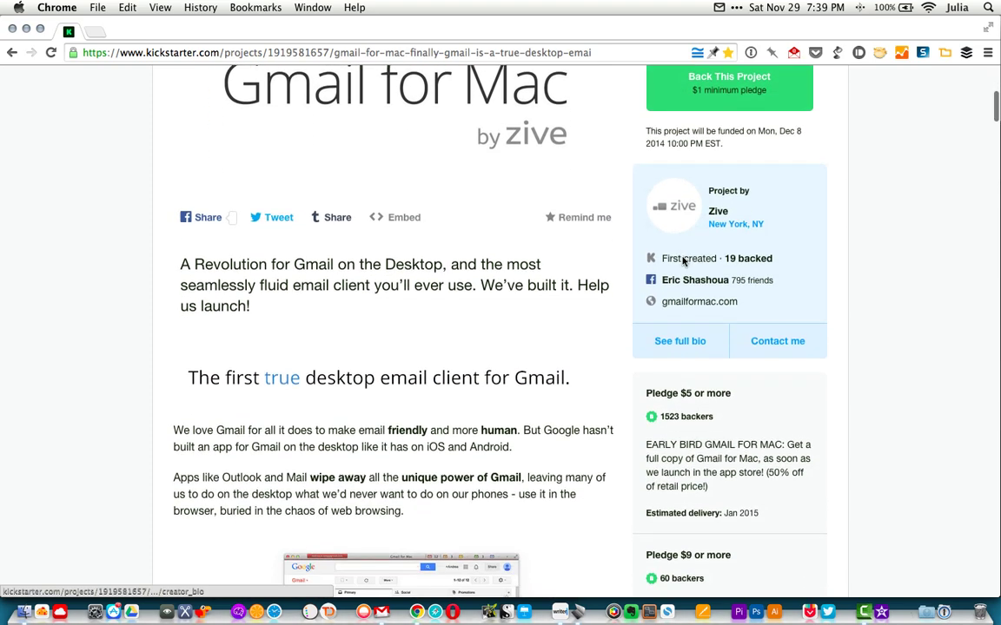
{"action": "scroll", "coordinate": [682, 261], "scroll_direction": "down", "scroll_amount": 4}
{"action": "scroll", "coordinate": [799, 279], "scroll_direction": "down", "scroll_amount": 5}
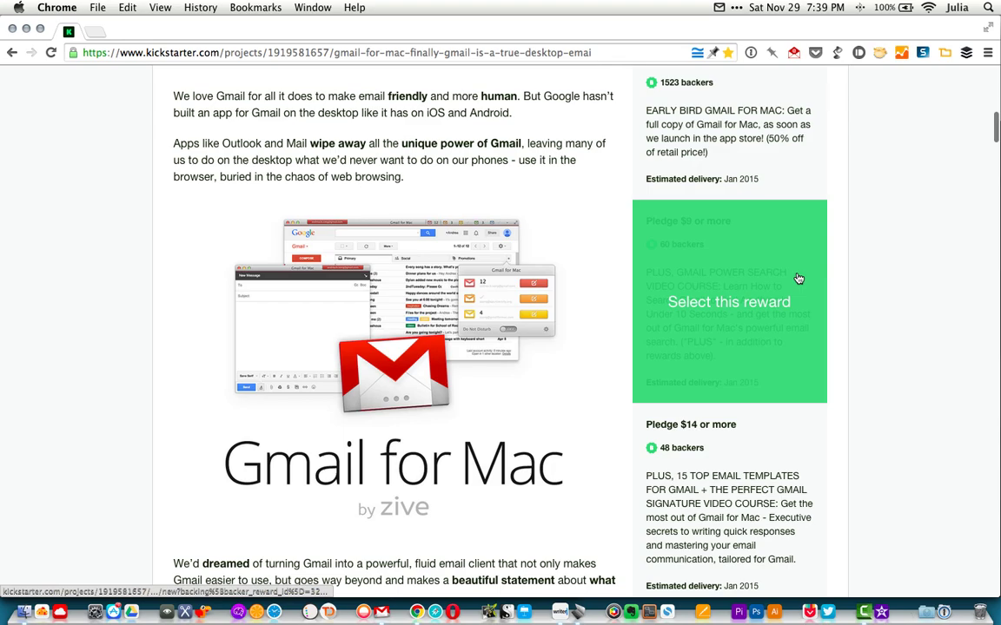
{"action": "scroll", "coordinate": [798, 278], "scroll_direction": "down", "scroll_amount": 17}
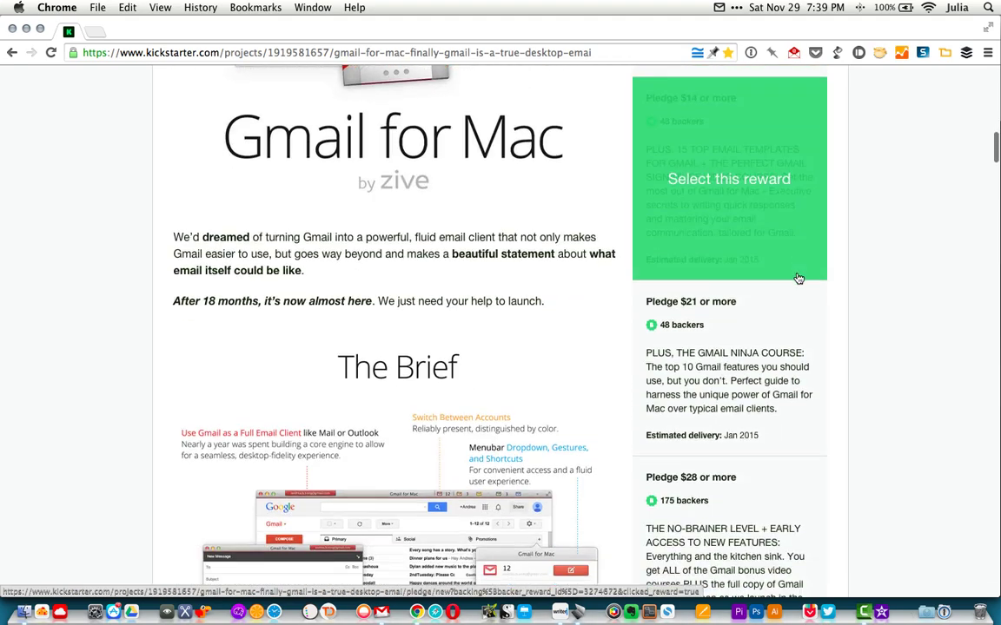
{"action": "scroll", "coordinate": [798, 279], "scroll_direction": "down", "scroll_amount": 18}
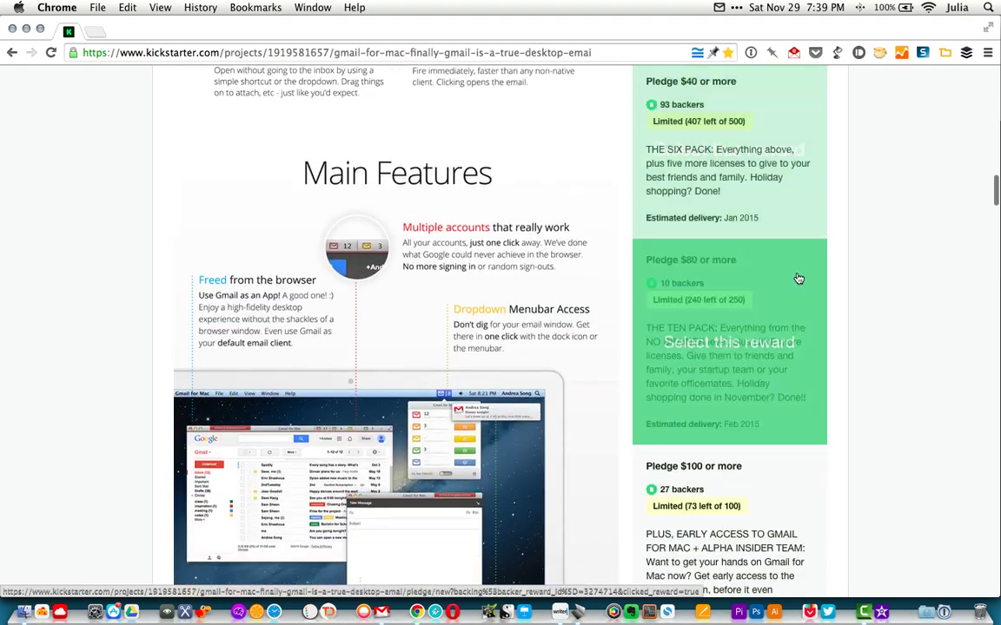
{"action": "scroll", "coordinate": [928, 293], "scroll_direction": "down", "scroll_amount": 16}
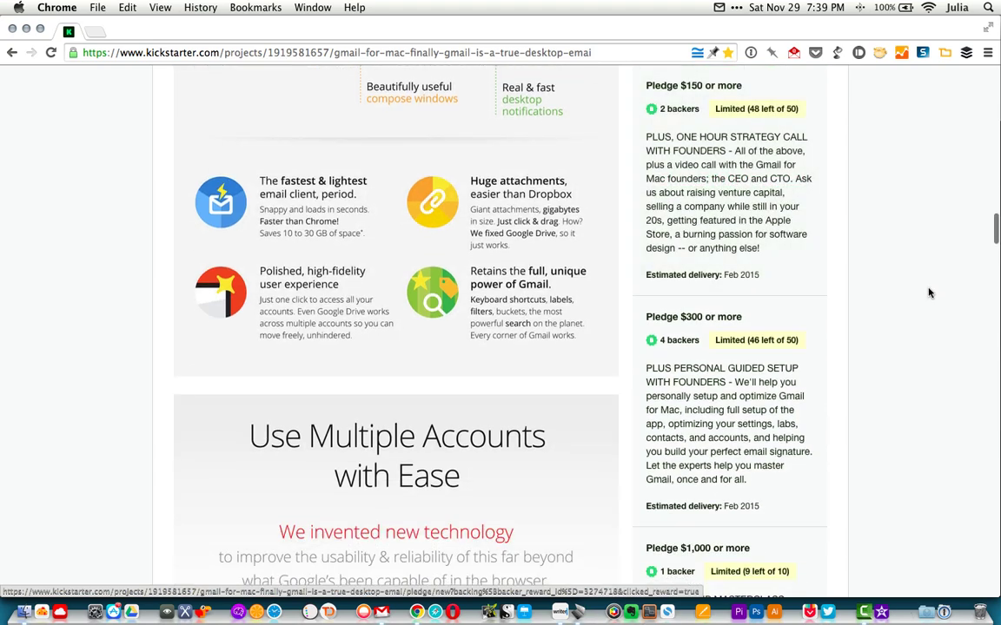
{"action": "scroll", "coordinate": [928, 292], "scroll_direction": "down", "scroll_amount": 20}
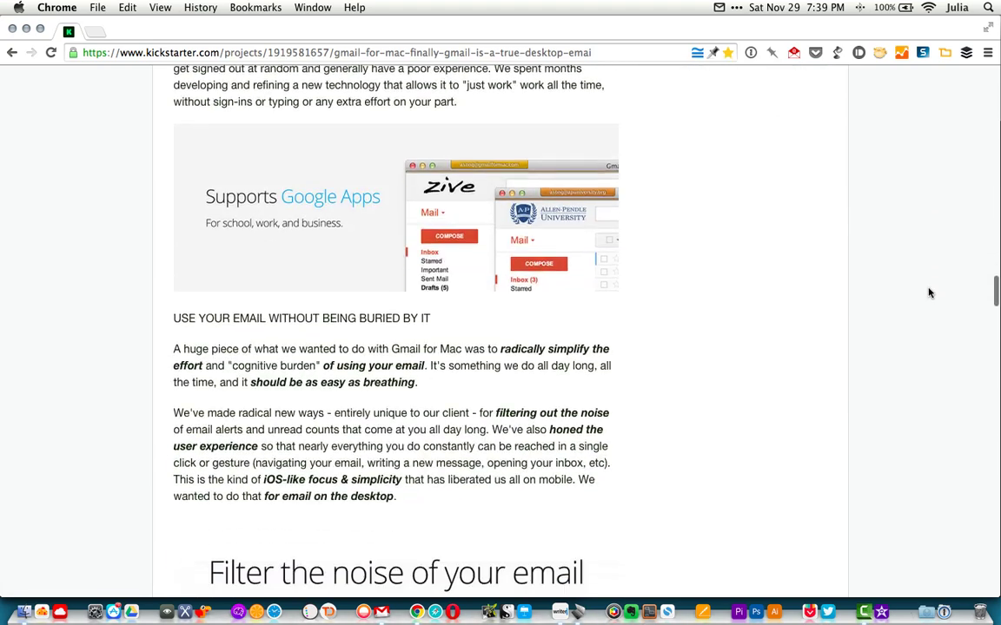
{"action": "scroll", "coordinate": [929, 293], "scroll_direction": "down", "scroll_amount": 20}
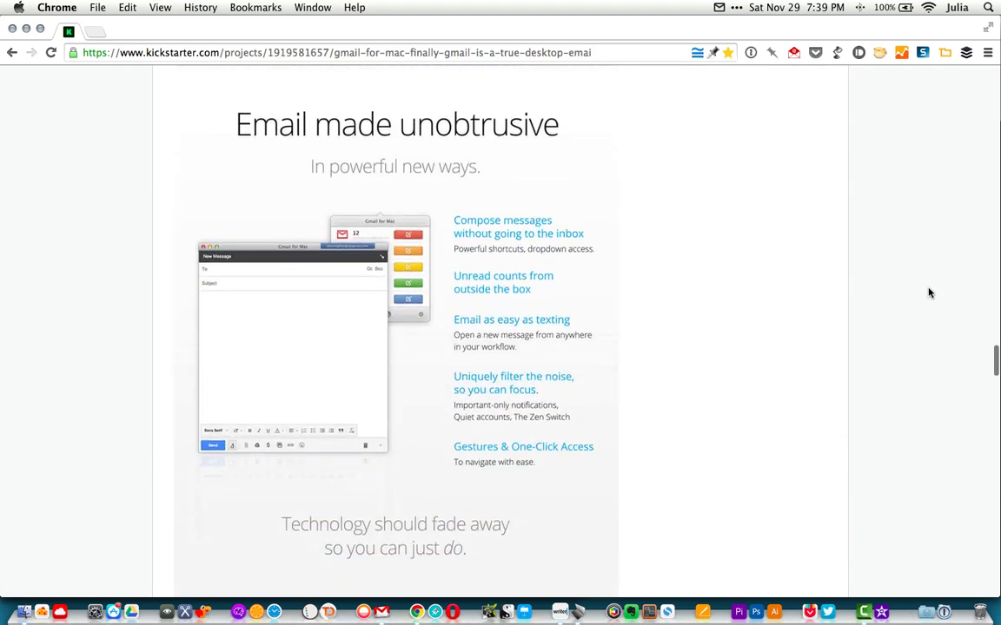
{"action": "scroll", "coordinate": [928, 293], "scroll_direction": "up", "scroll_amount": 20}
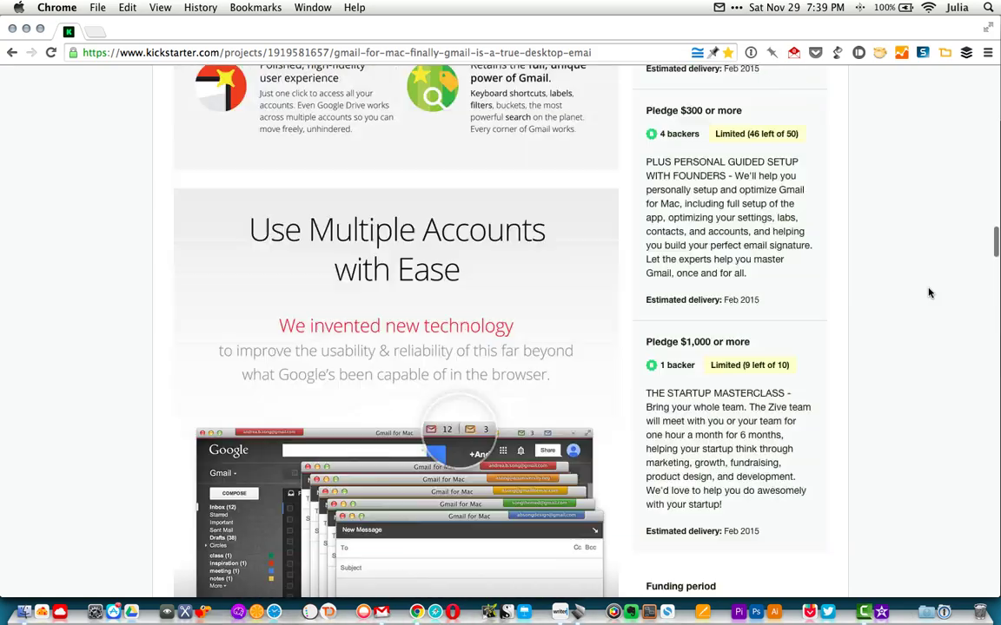
{"action": "scroll", "coordinate": [928, 293], "scroll_direction": "up", "scroll_amount": 5}
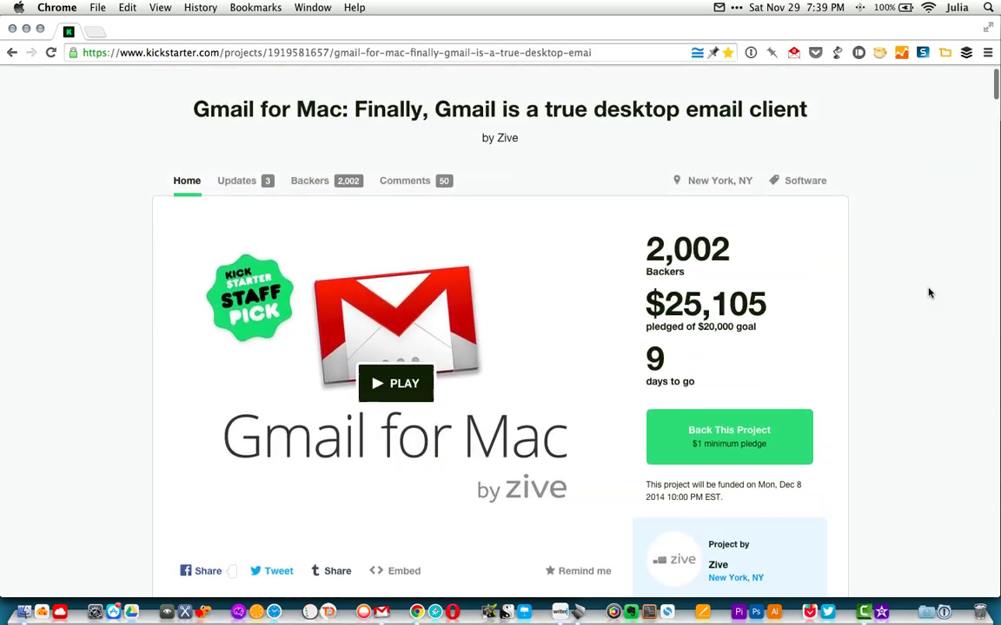